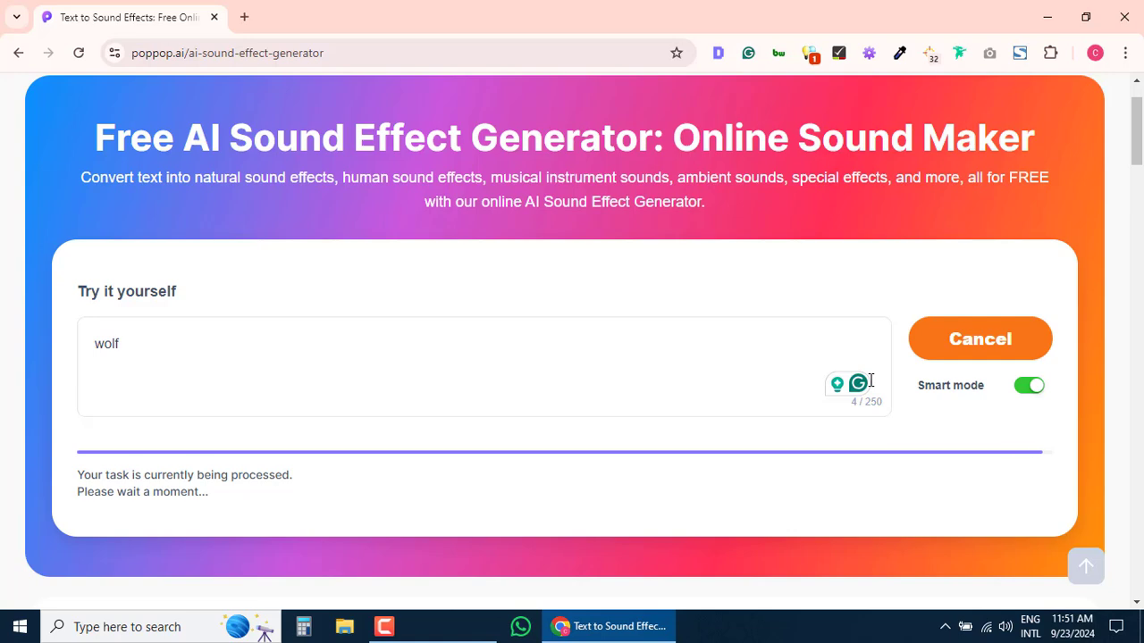
Preview both generated sounds for the "wolf" prompt and download Option 1.
scroll(548, 388, down, 1)
click(105, 376)
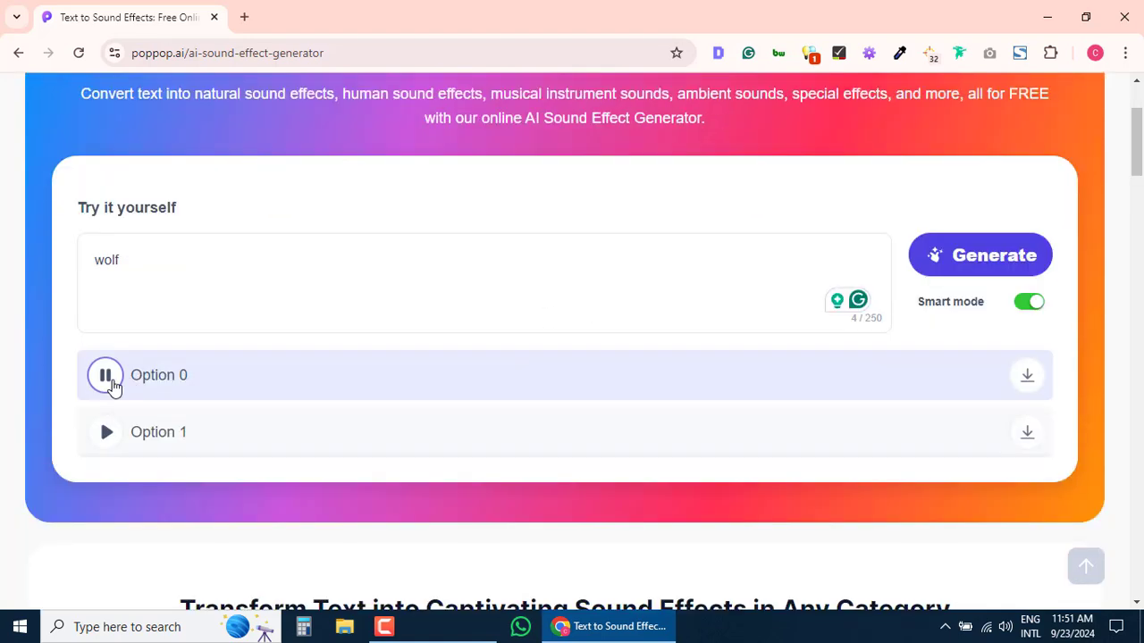
click(105, 433)
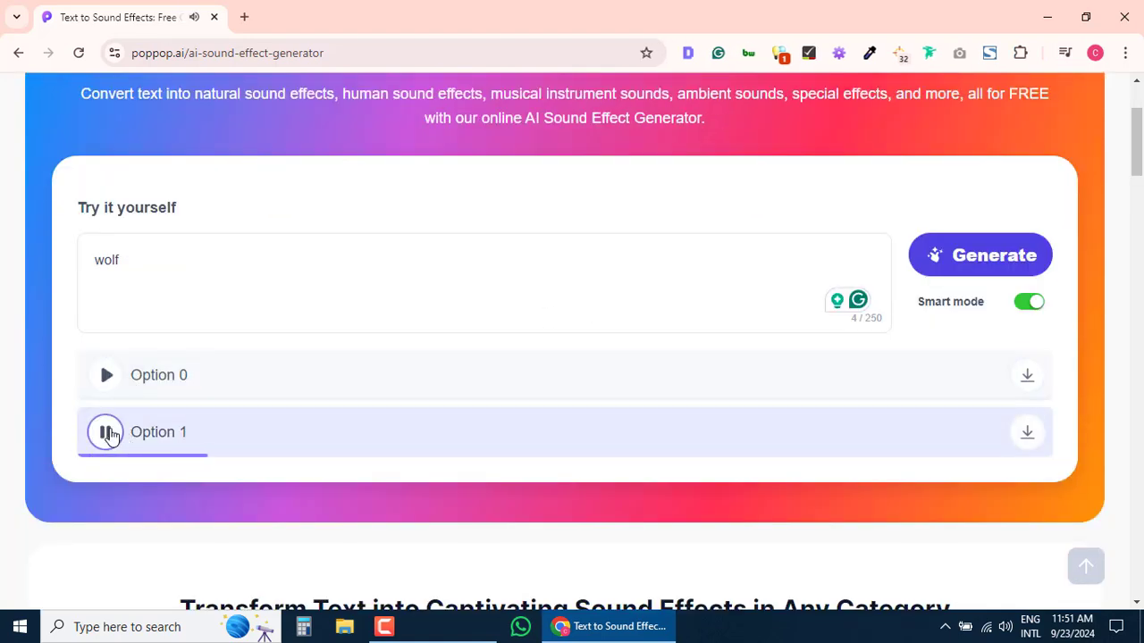
click(1028, 432)
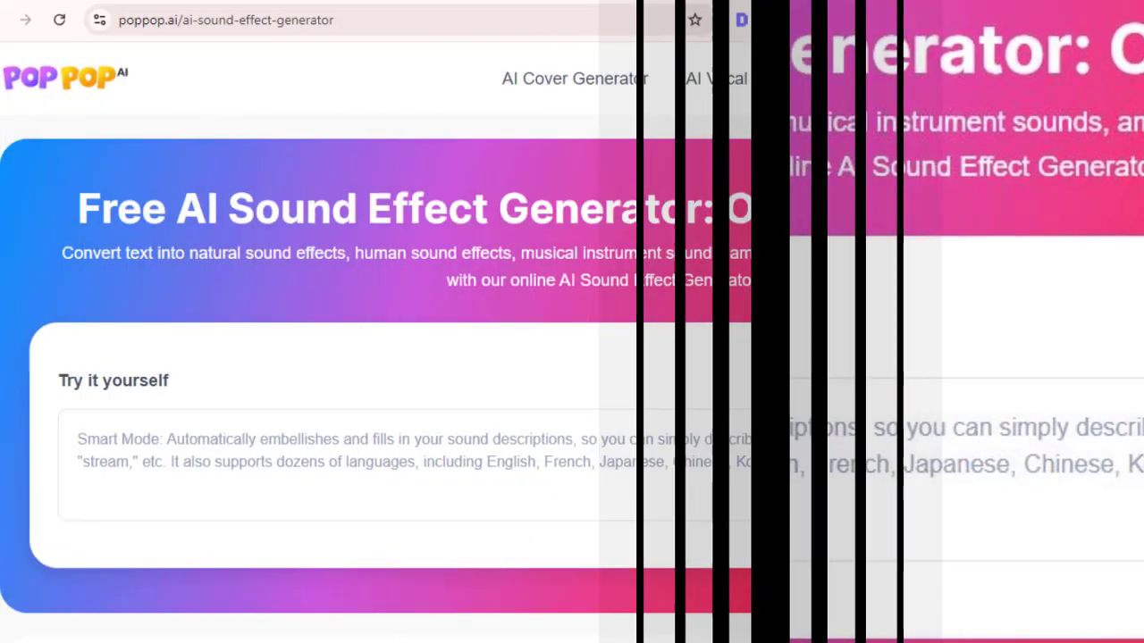
Generate a sound effect from the prompt "deep sci-fi drone with metallic echoes".
click(795, 480)
text(deep sci-fi drone with metallic echoes)
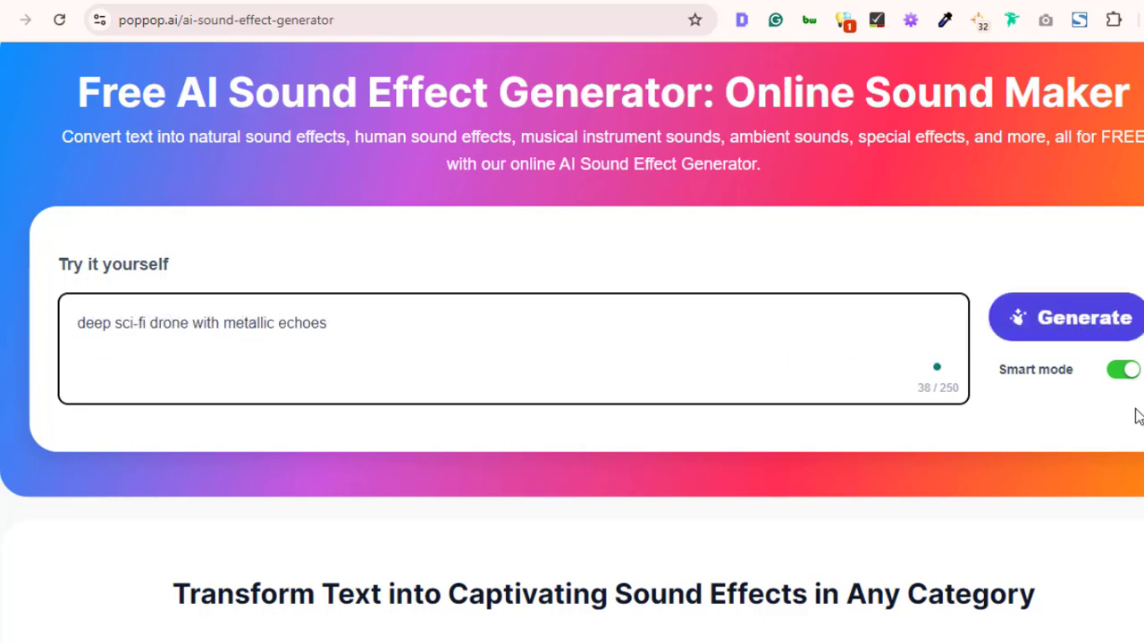
click(1059, 324)
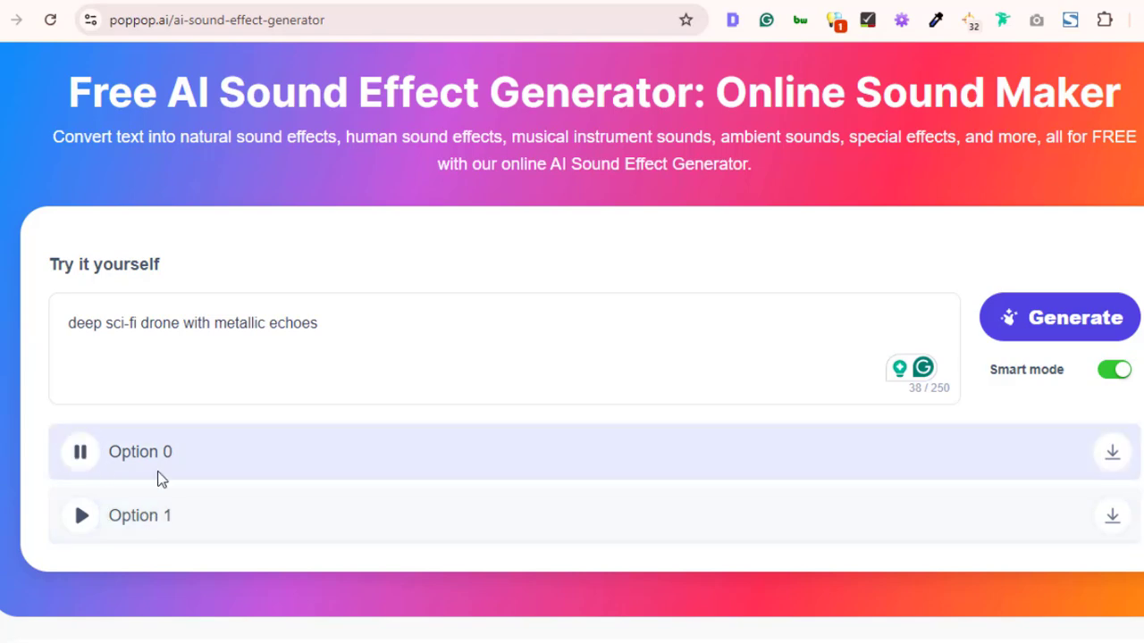
Preview Option 1 of the sci-fi drone results and download Option 0.
click(83, 516)
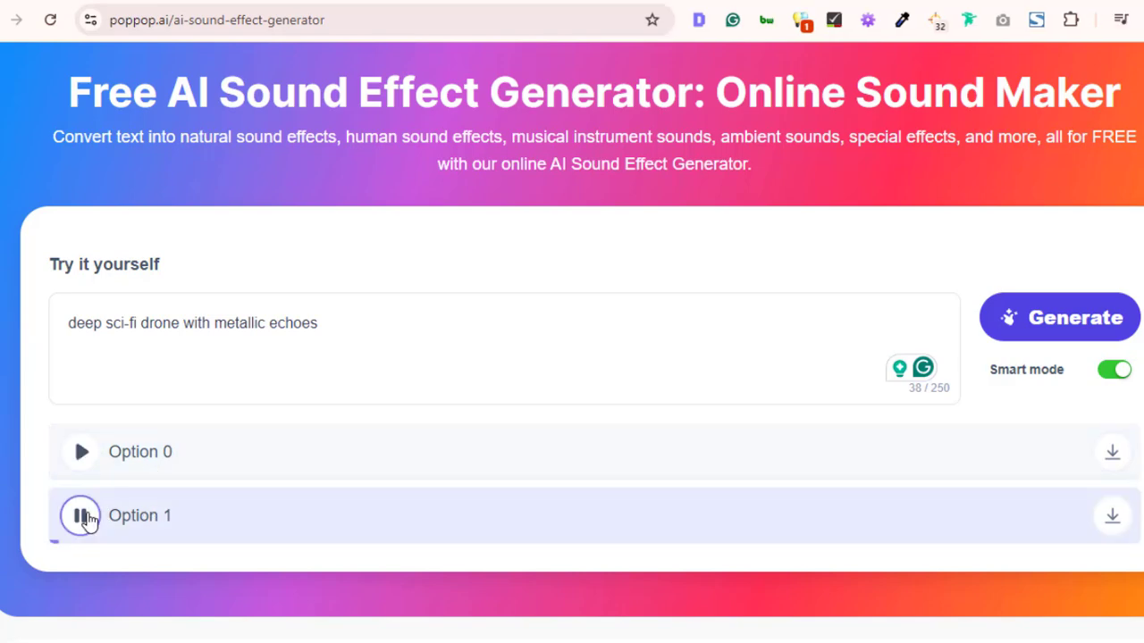
click(1111, 454)
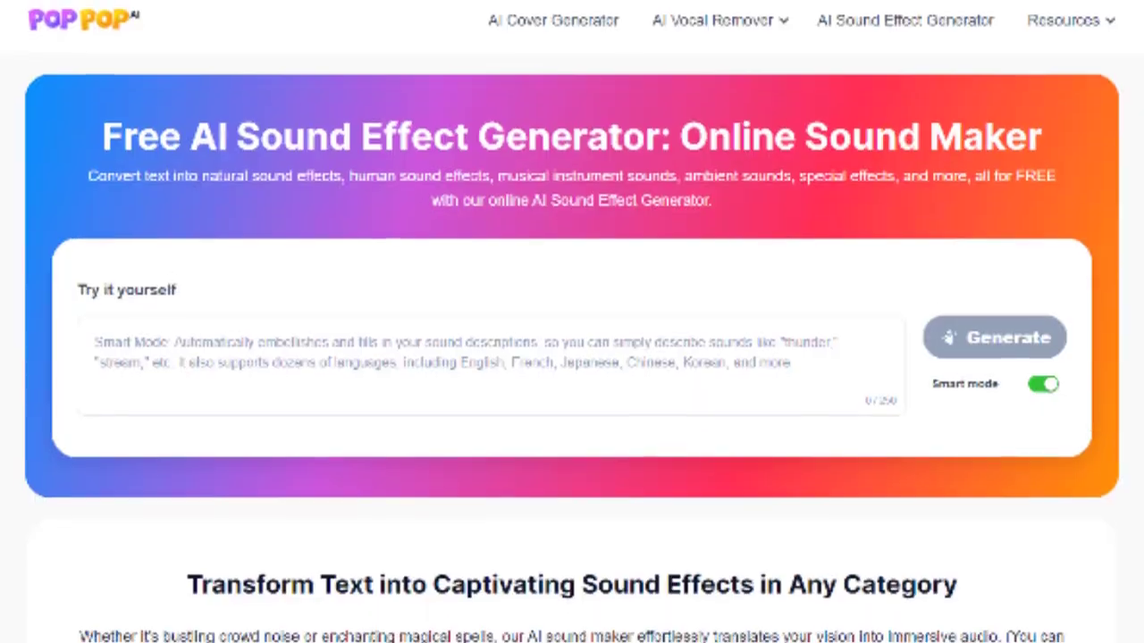
Examine the sample sound categories on the generator page, from special effects and ambient sounds to instrument and human sounds.
scroll(572, 358, down, 3)
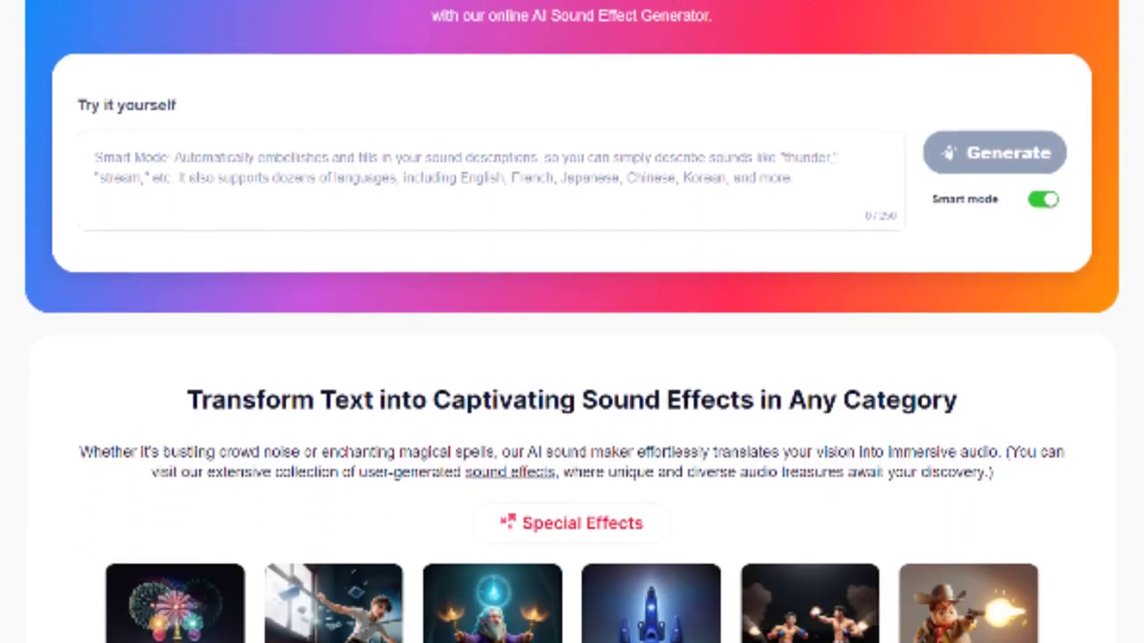
scroll(572, 357, down, 10)
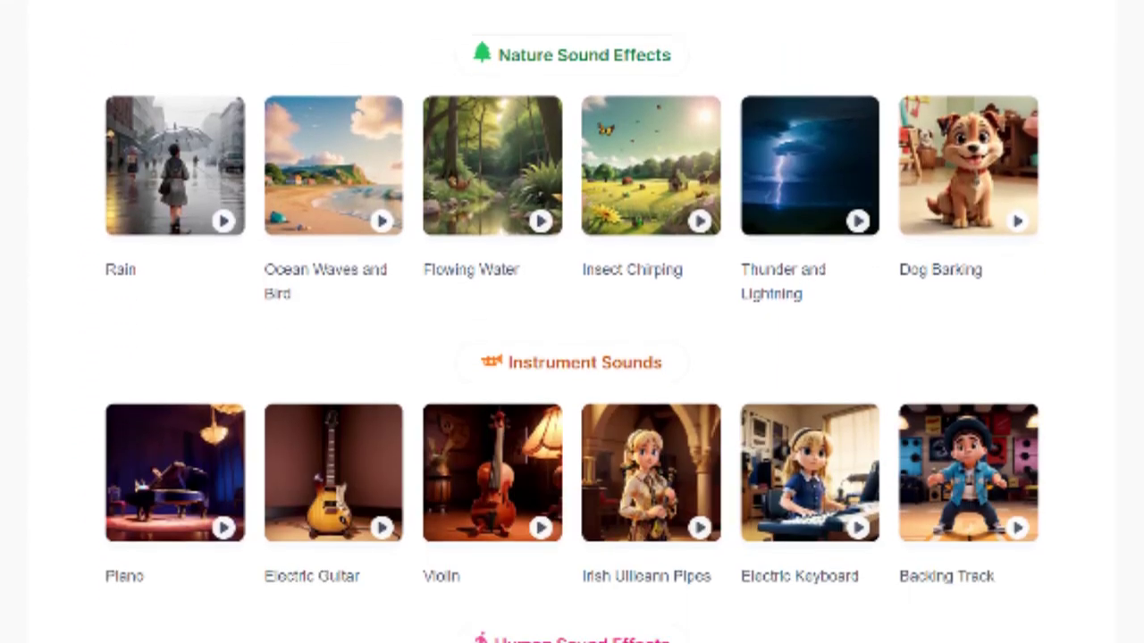
scroll(572, 358, down, 10)
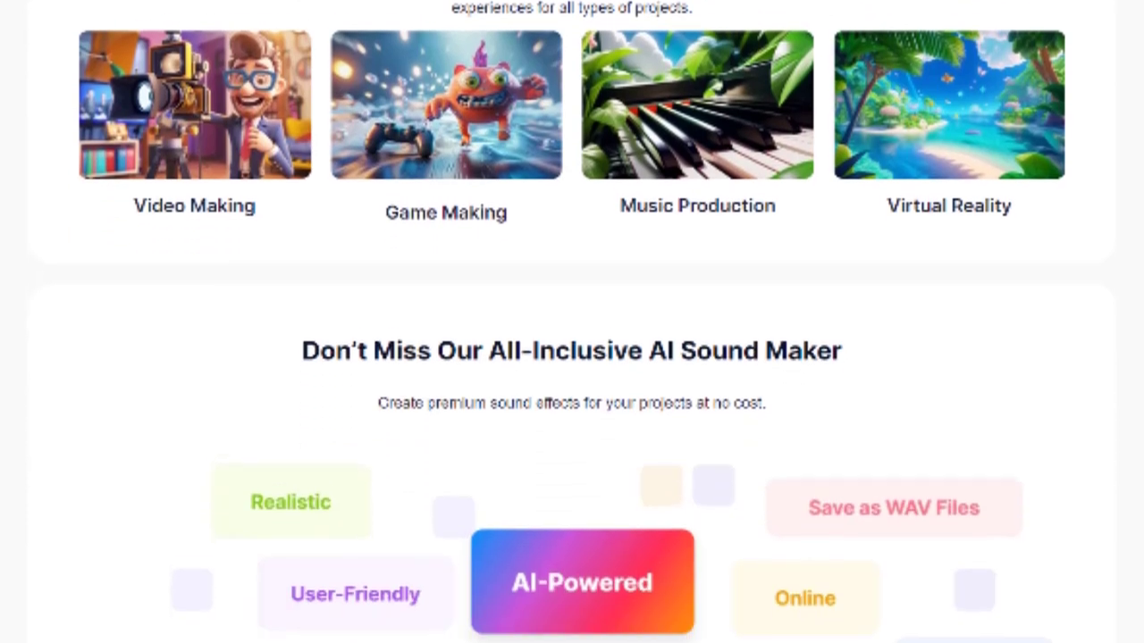
scroll(572, 358, down, 3)
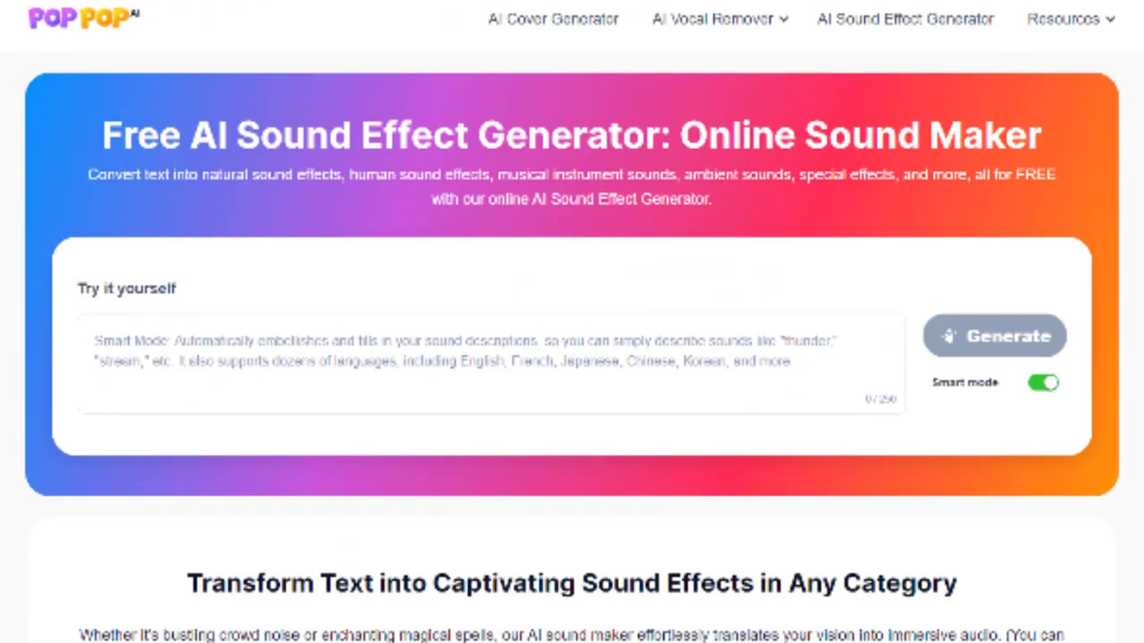
scroll(571, 357, down, 8)
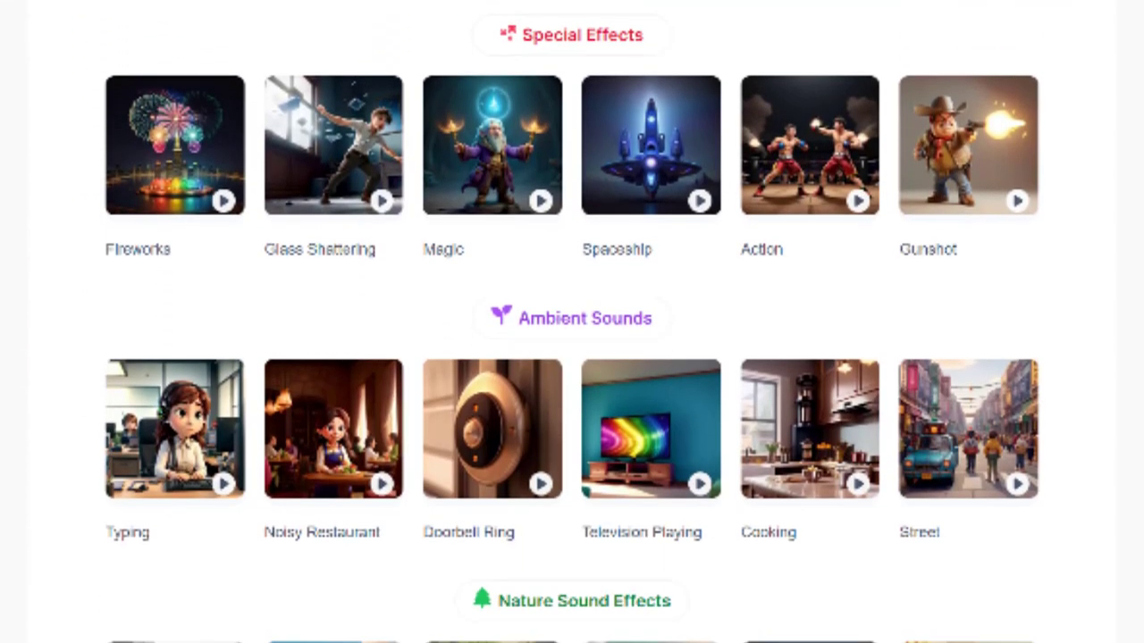
scroll(572, 358, down, 1)
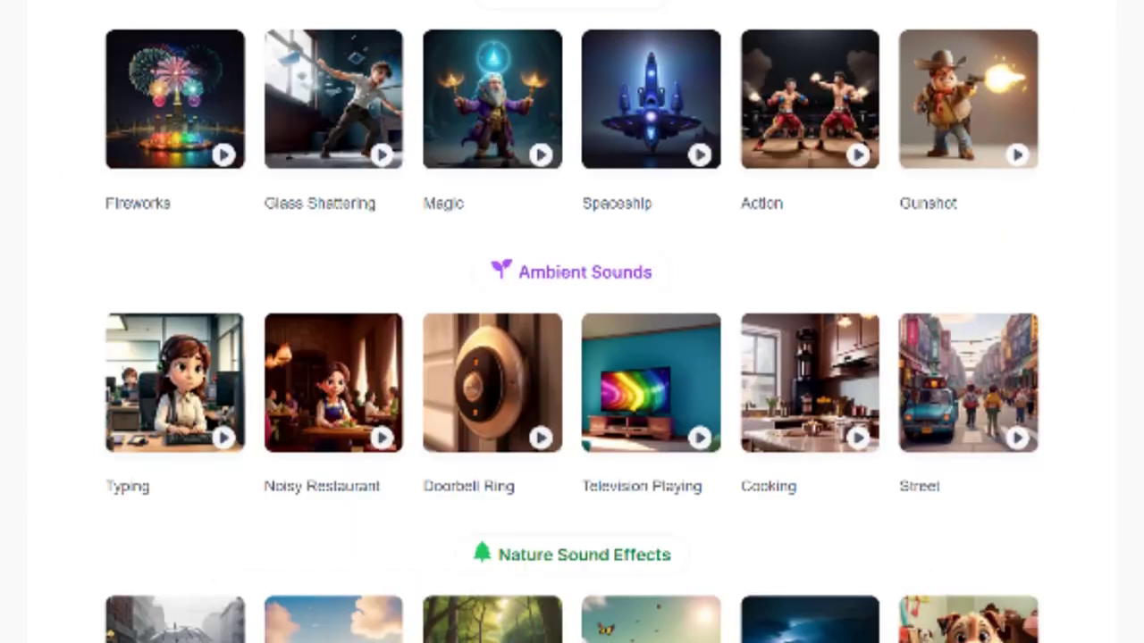
scroll(571, 322, up, 4)
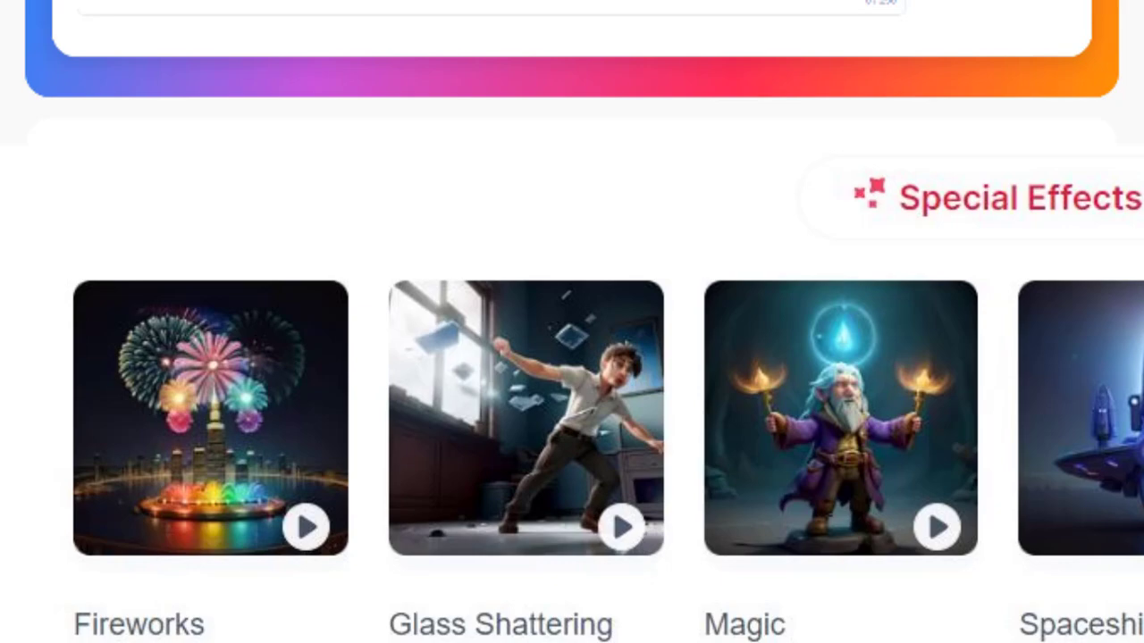
scroll(572, 322, down, 6)
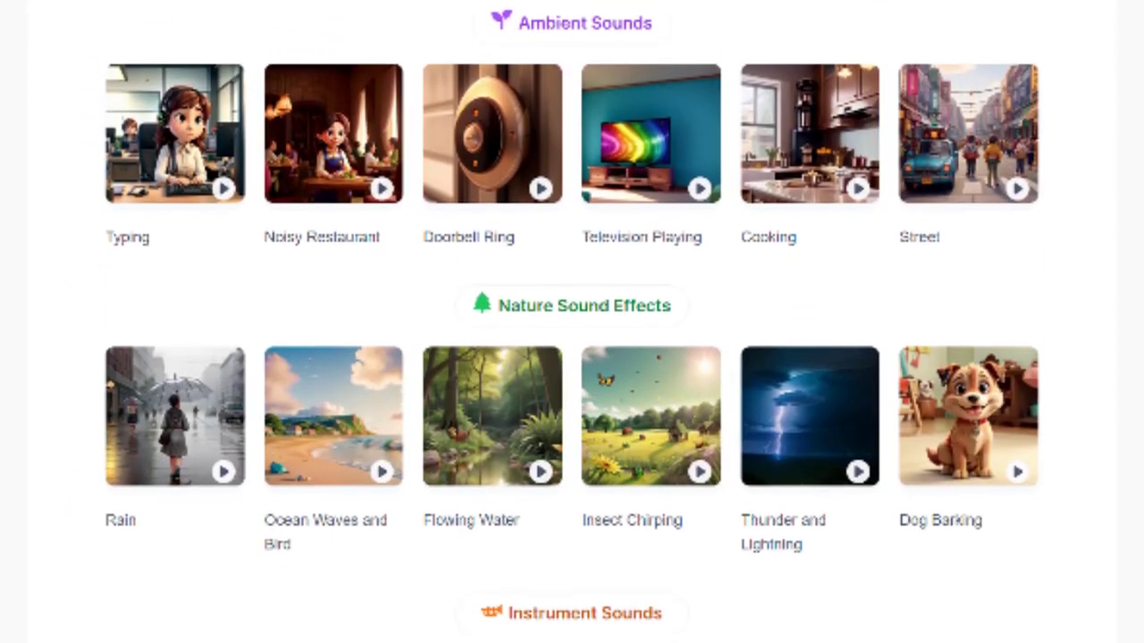
scroll(572, 321, down, 7)
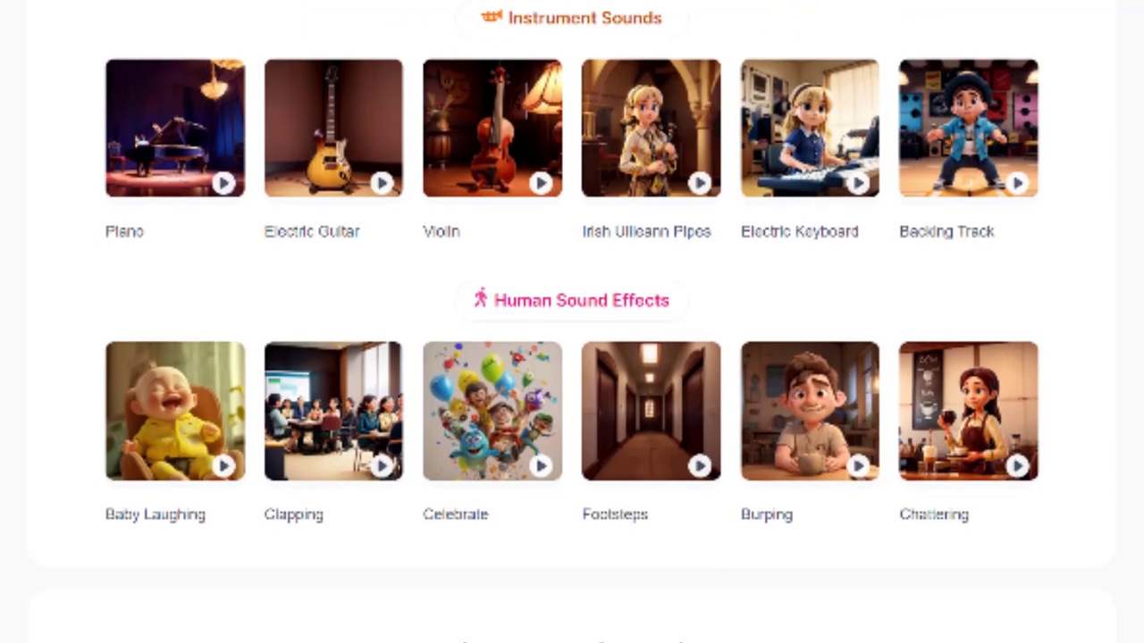
scroll(572, 322, up, 15)
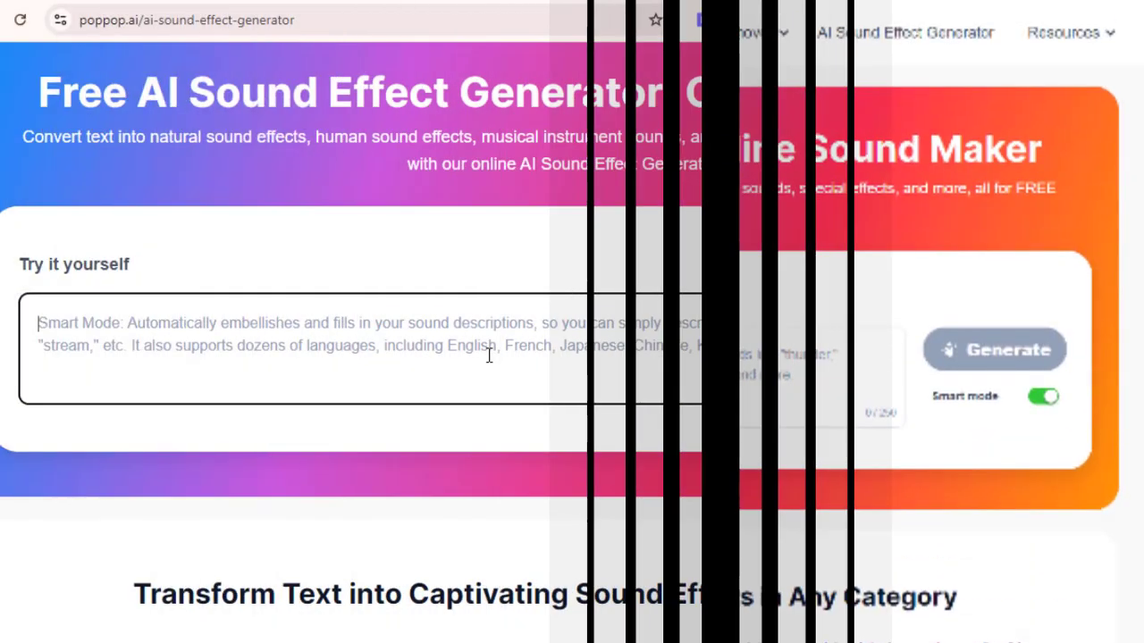
Enter the prompt "deep sci-fi drone with metallic echoes" in the generator and generate the sound.
text(deep sci-fi drone with metallic echoes)
click(1027, 319)
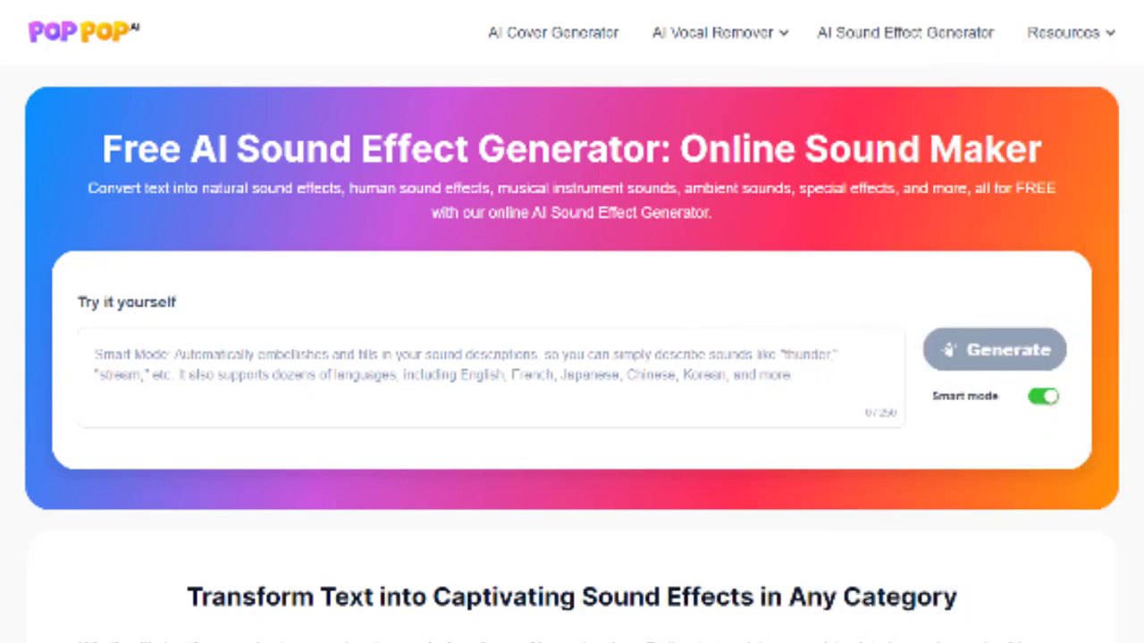
scroll(572, 322, down, 15)
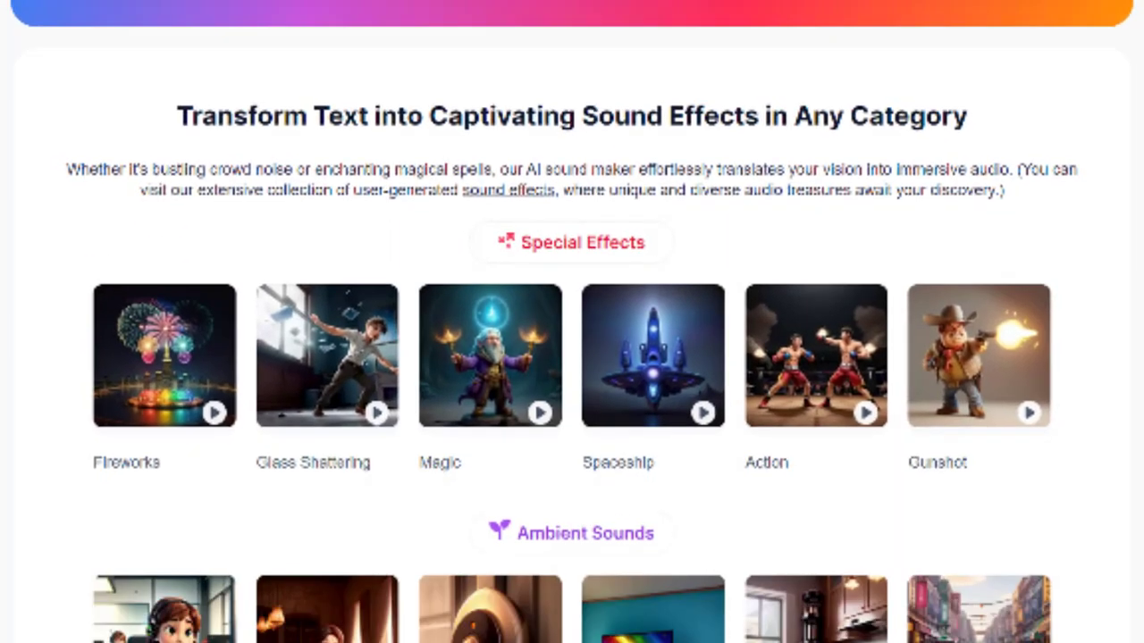
scroll(572, 321, down, 3)
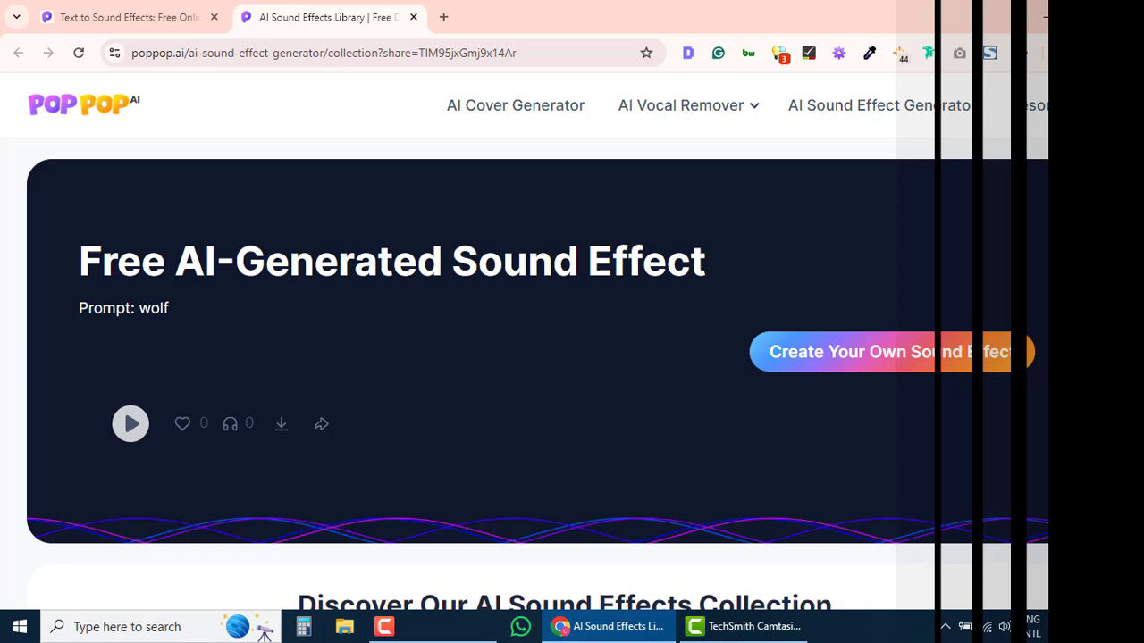
Browse the AI sound effects collection below the shared wolf sound, going through page 2 to page 3.
scroll(1139, 121, down, 1)
drag(1140, 121, 1133, 390)
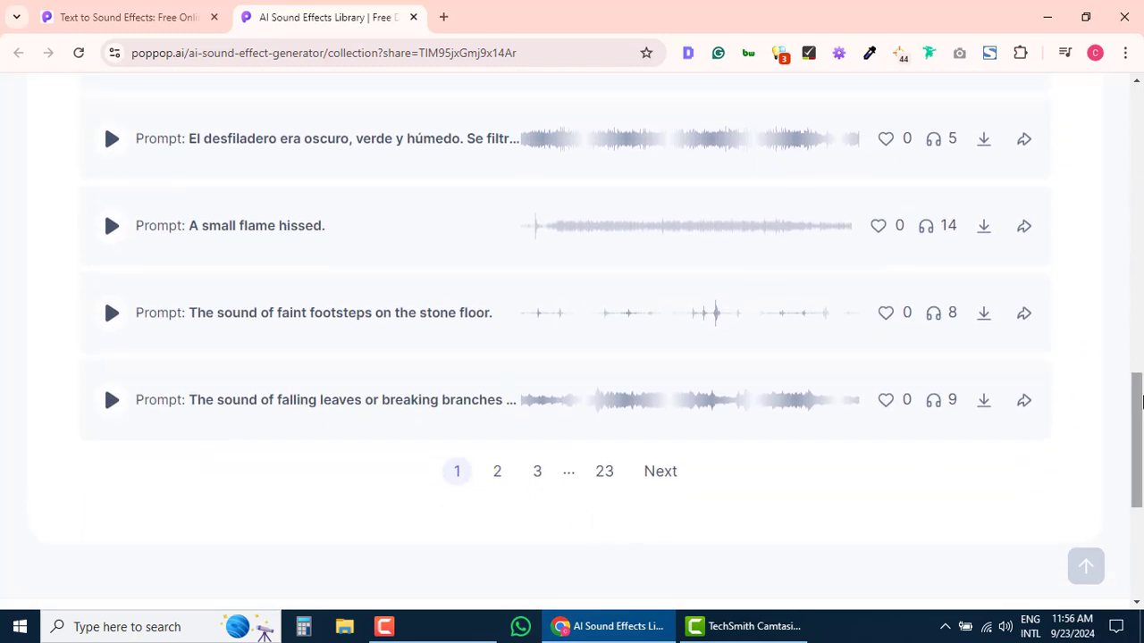
click(497, 471)
mouse_move(1142, 409)
mouse_down()
mouse_move(1141, 256)
mouse_move(1140, 430)
mouse_up()
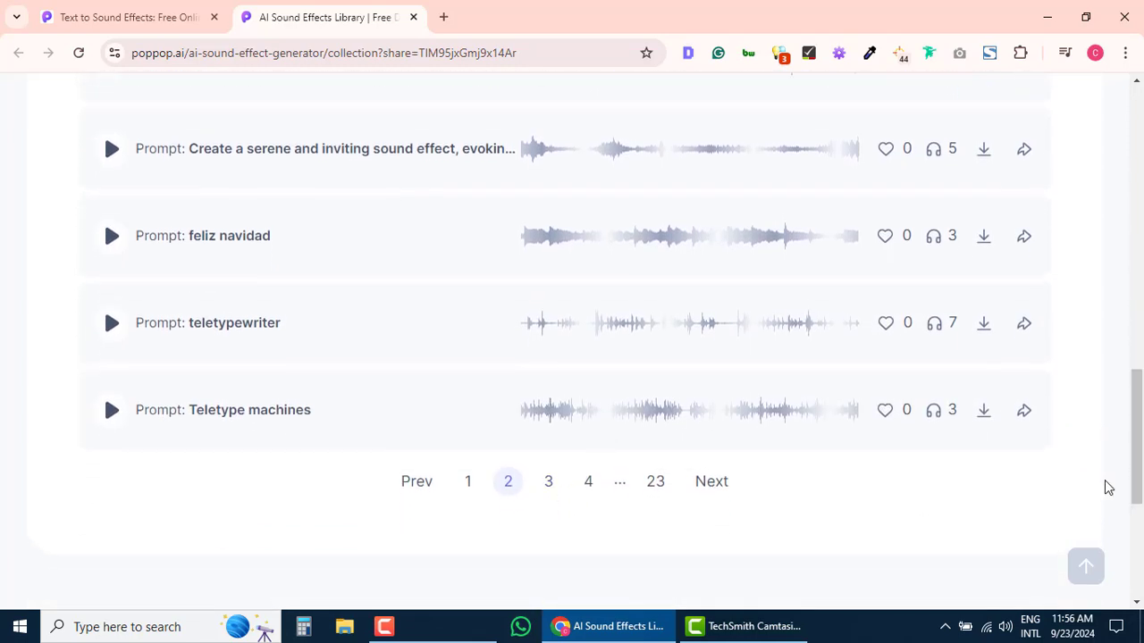
click(548, 481)
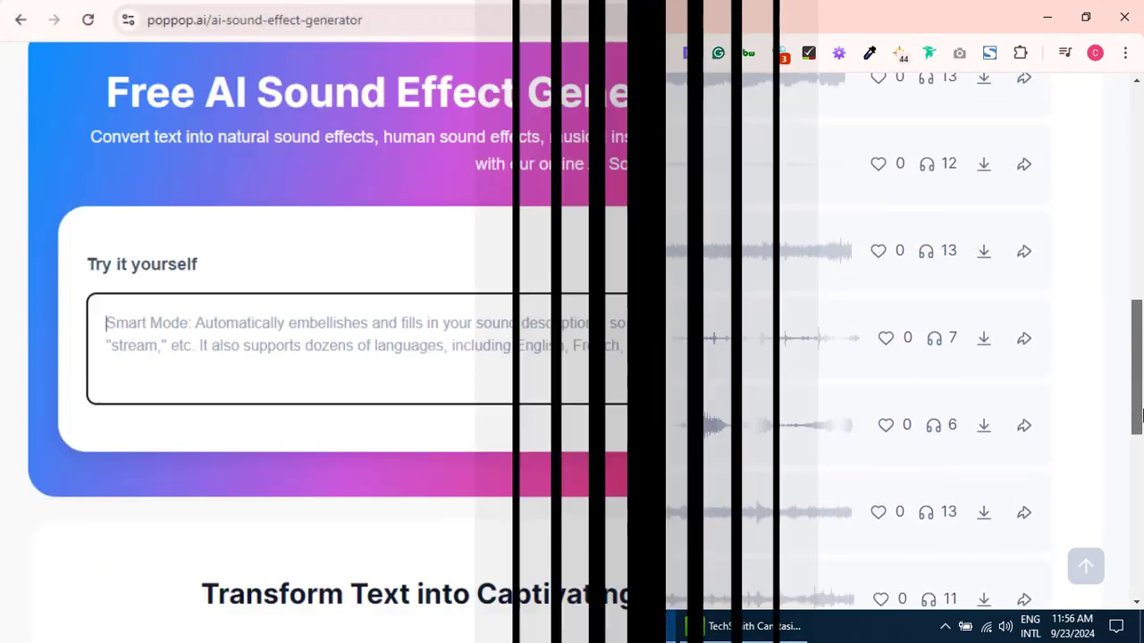
Create a sound effect in the generator with the prompt "deep sci-fi drone with metallic echoes".
text(deep sci-fi drone with me)
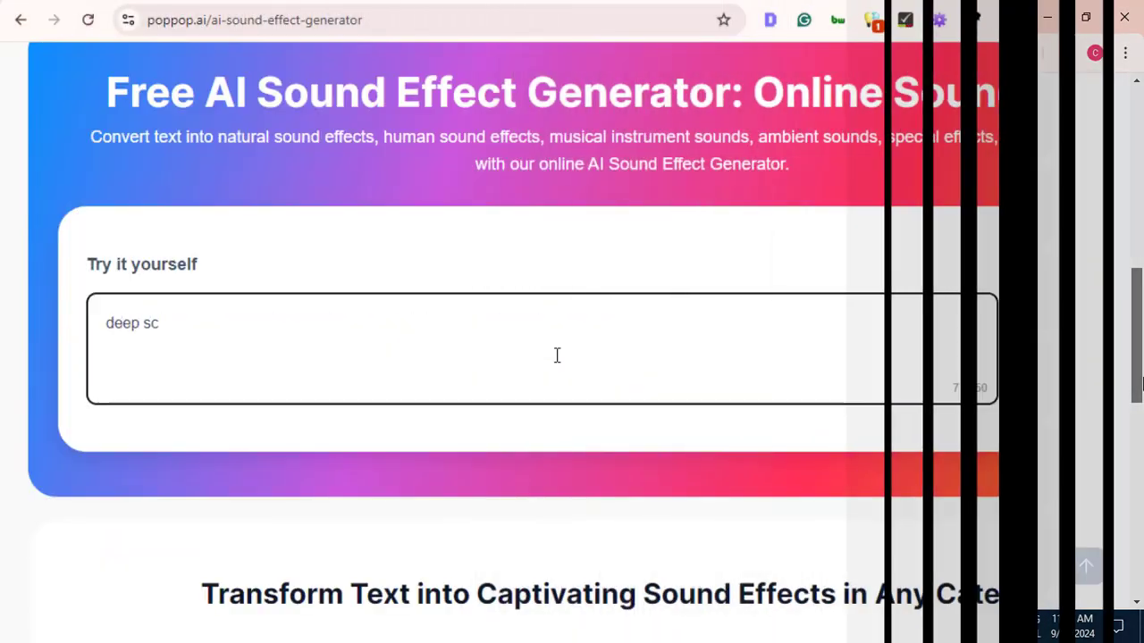
text(tallic echoes)
click(1092, 319)
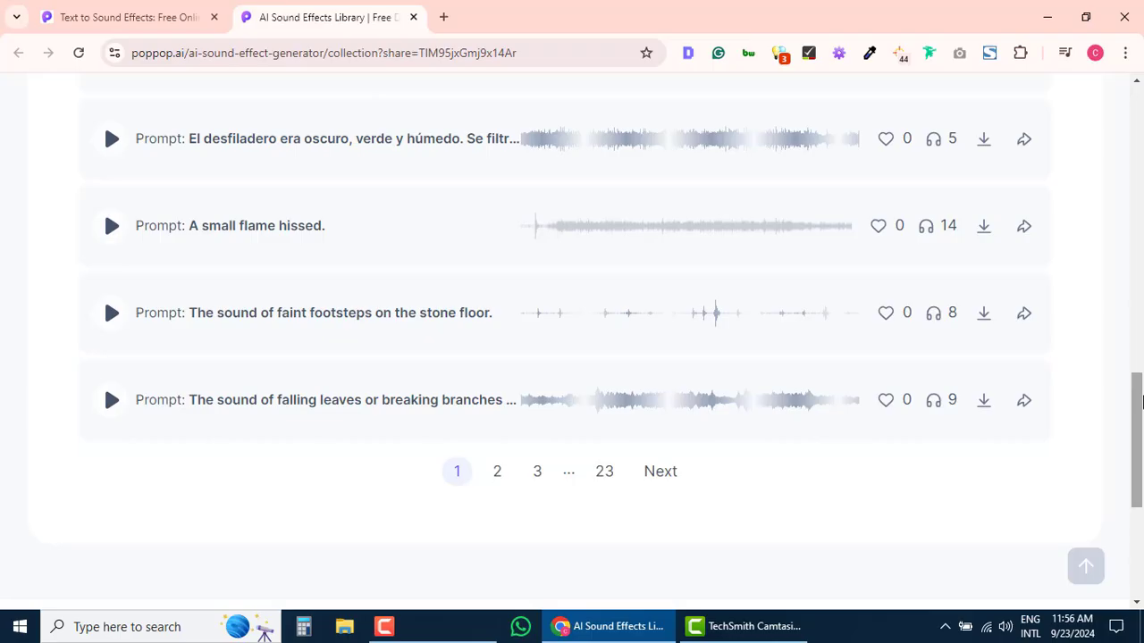
mouse_move(1141, 413)
mouse_down()
mouse_move(1141, 267)
mouse_move(1141, 424)
mouse_up()
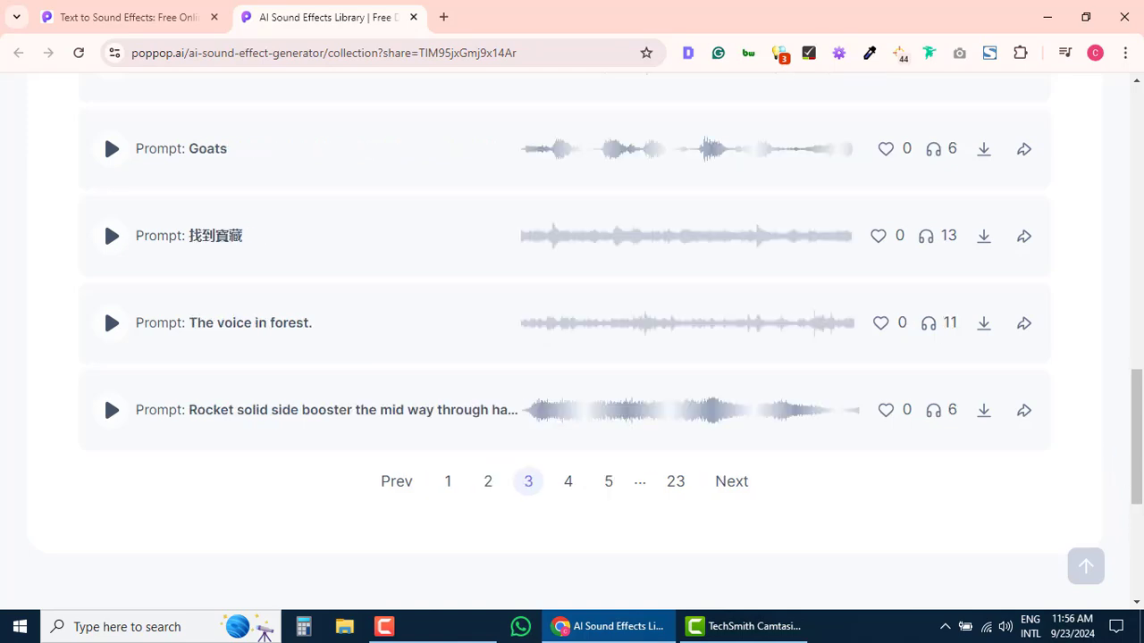
drag(1141, 485, 1141, 204)
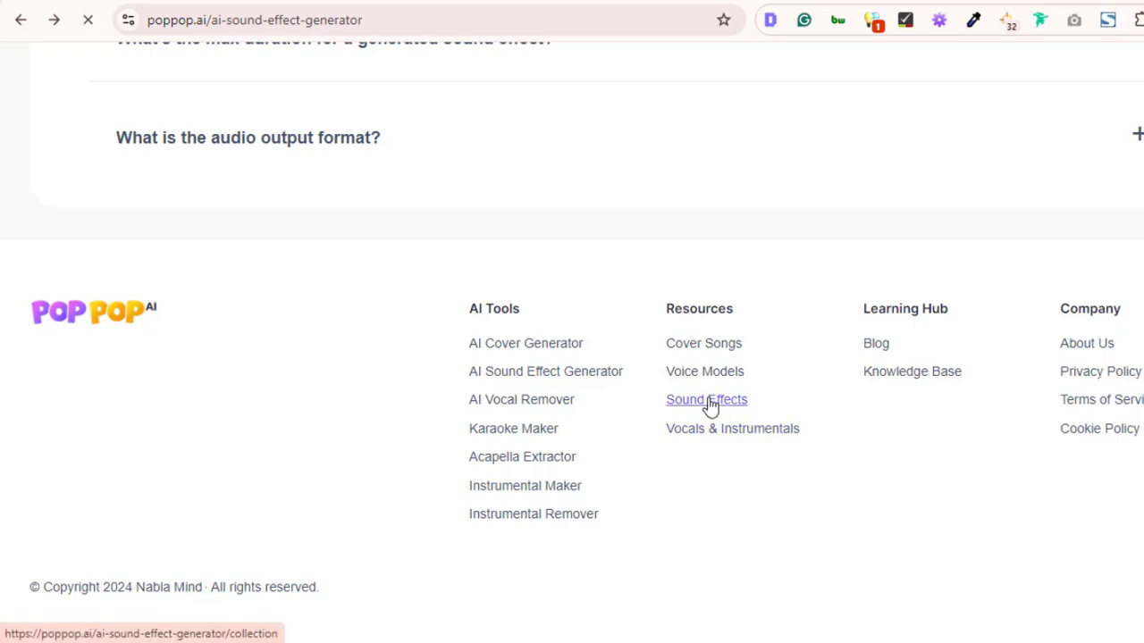
Open the Sound Effects library from the generator page's footer resources and look through the listed prompts.
click(706, 400)
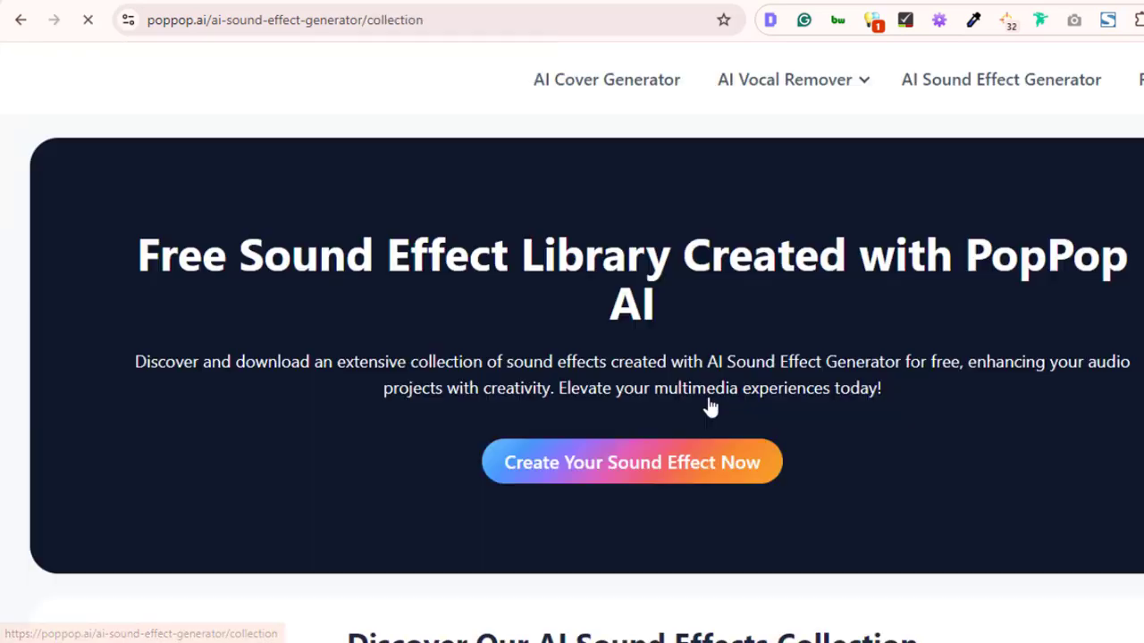
scroll(572, 358, down, 15)
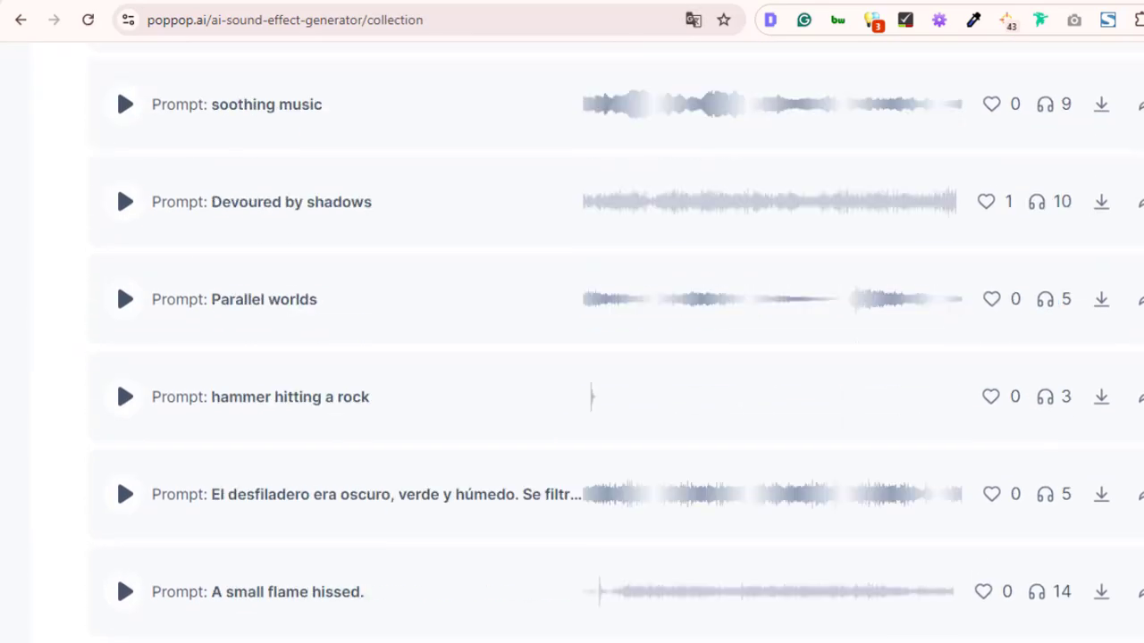
scroll(722, 590, down, 3)
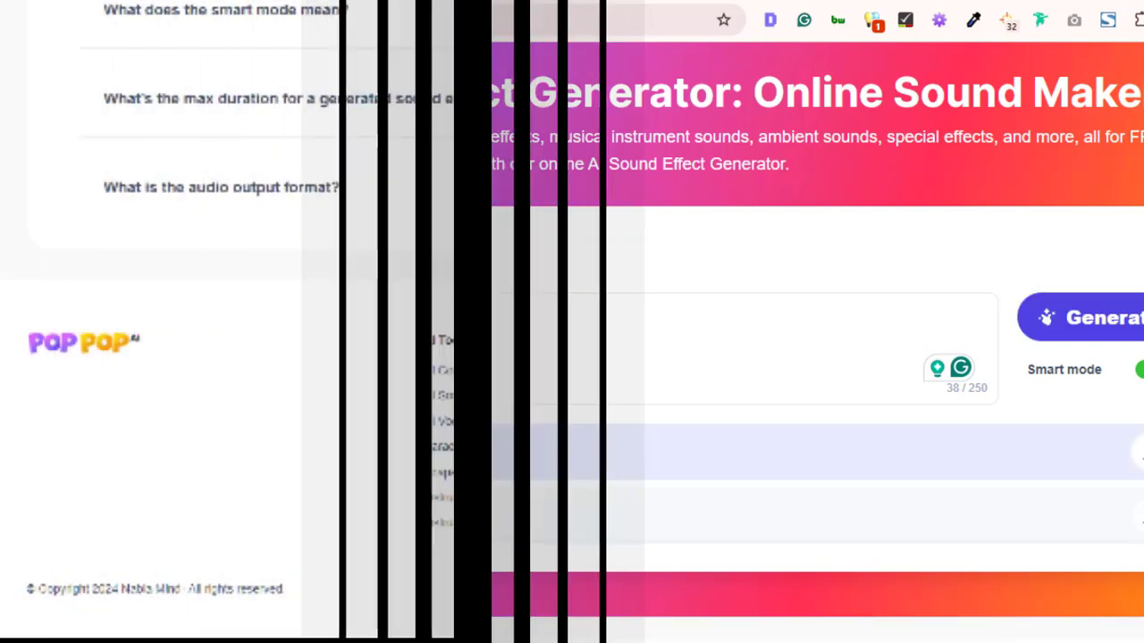
scroll(572, 322, up, 12)
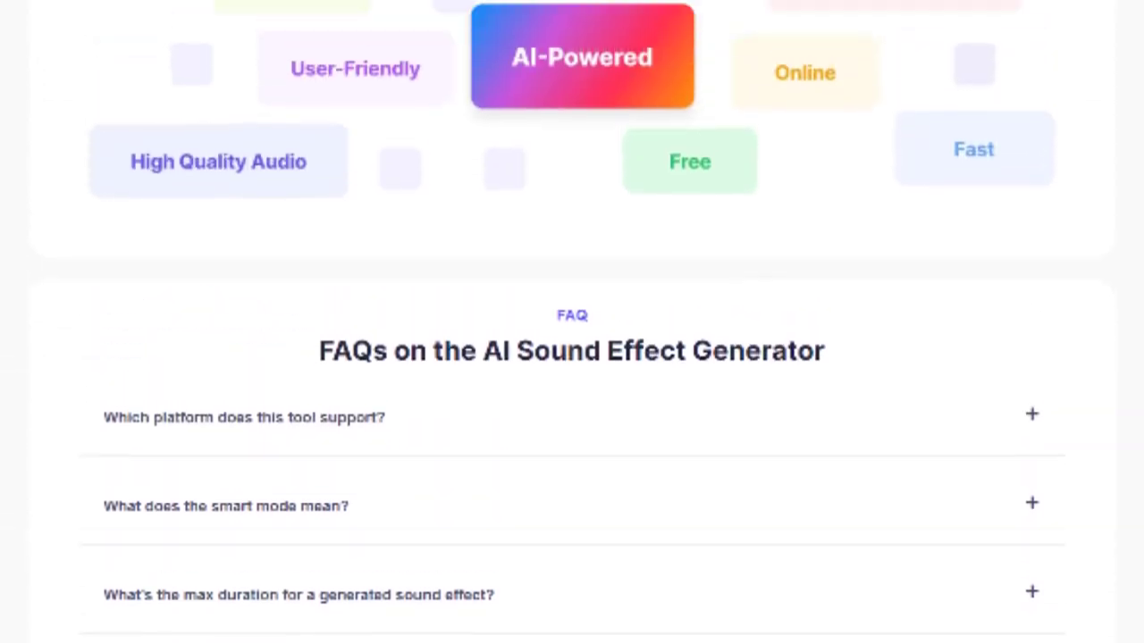
scroll(572, 321, up, 15)
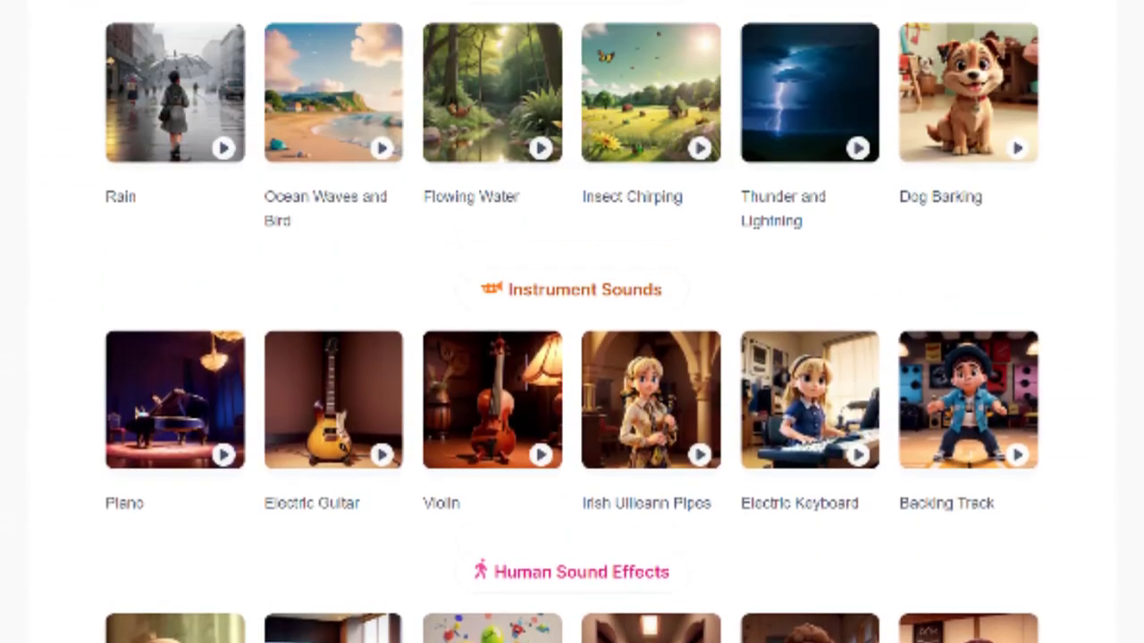
scroll(572, 321, up, 10)
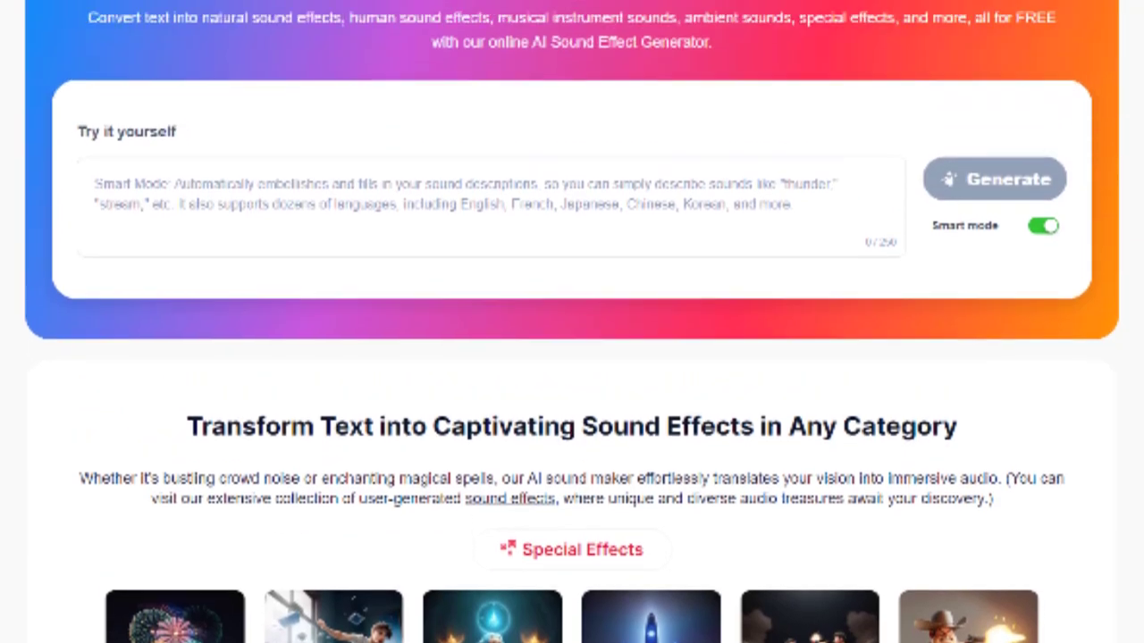